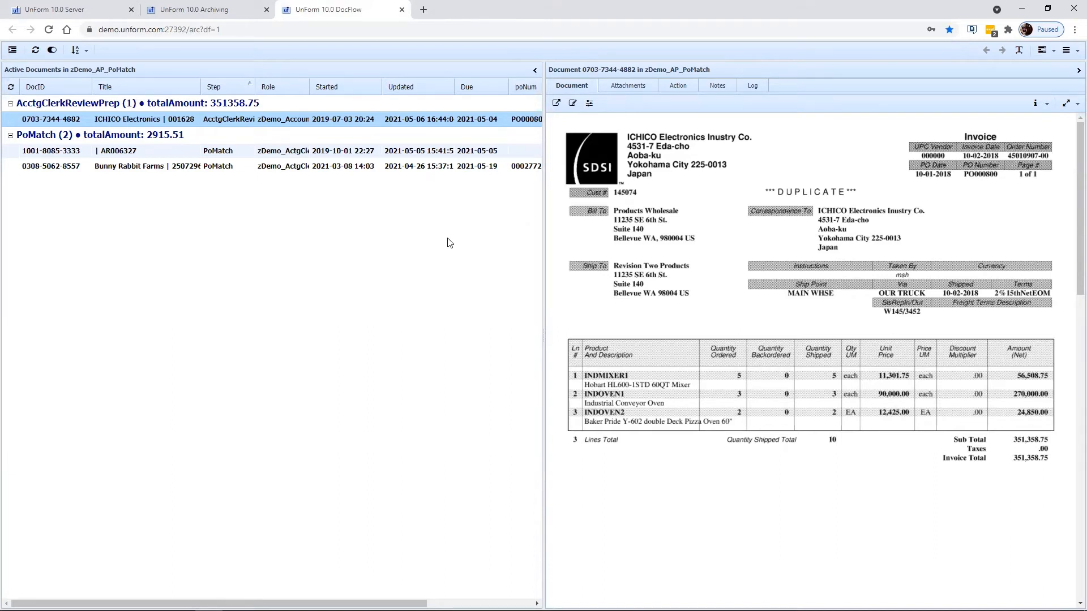
- Open the attachments of the ICHICO Electronics document and compare all of its files side by side
click(628, 86)
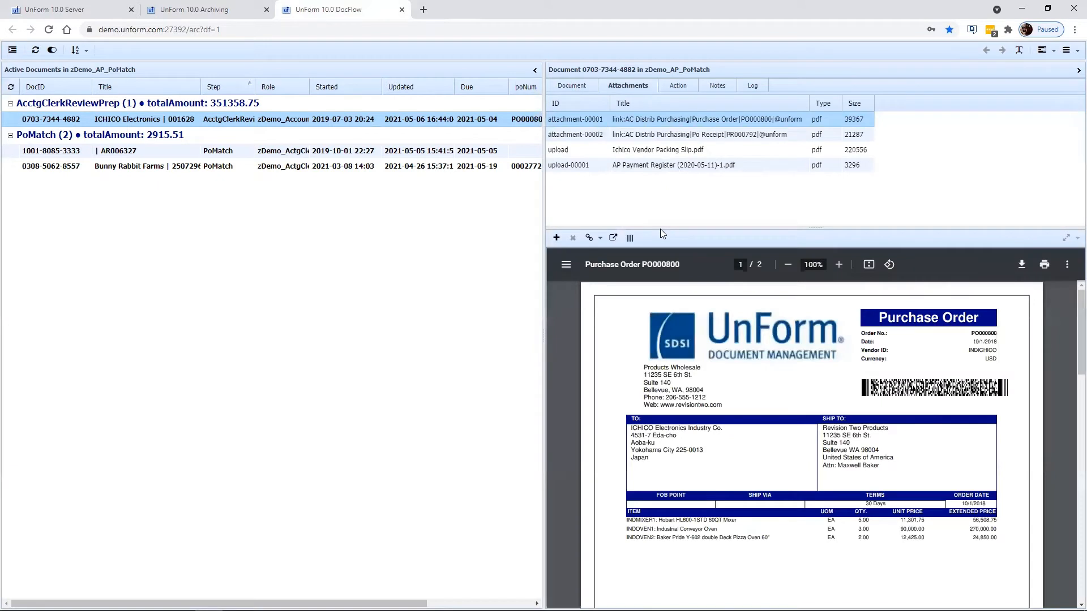
click(630, 238)
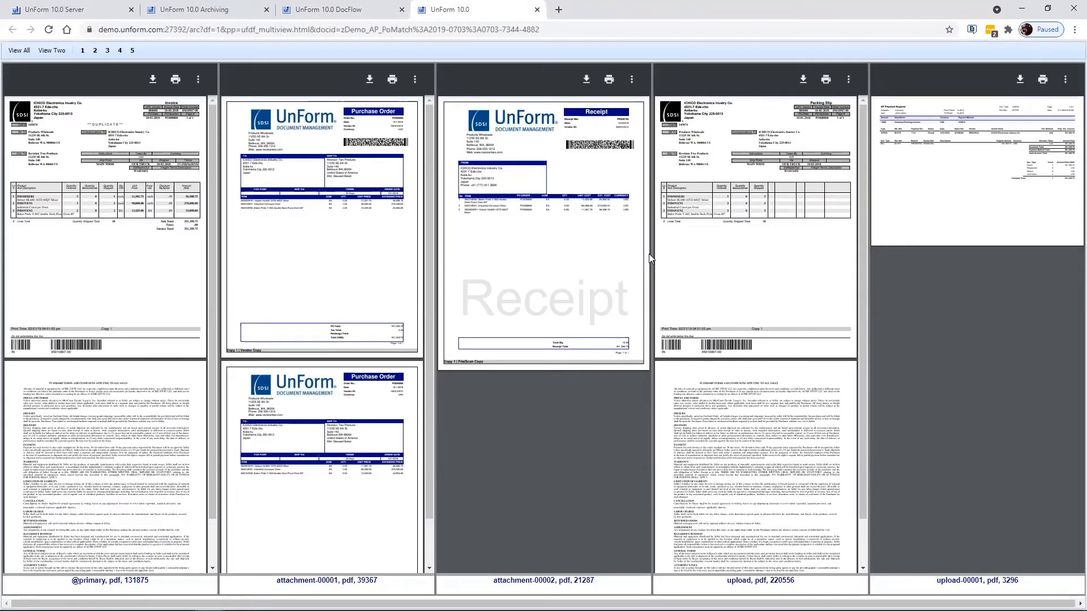
key(ctrl+w)
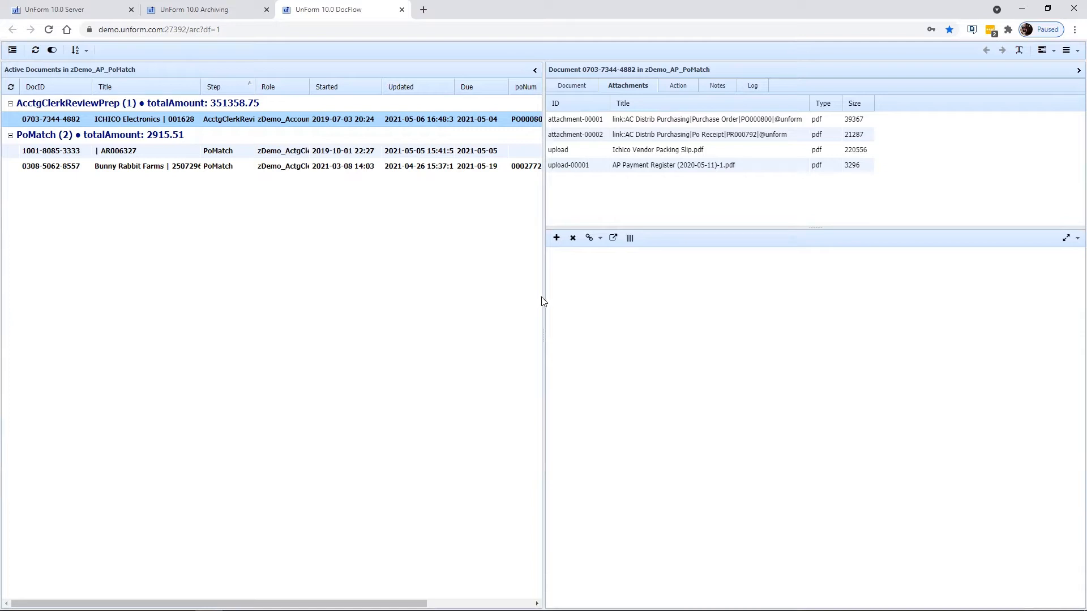
- Attach the image 617-hl60070std from the Images folder to the ICHICO Electronics document and check it in the side-by-side view
click(555, 240)
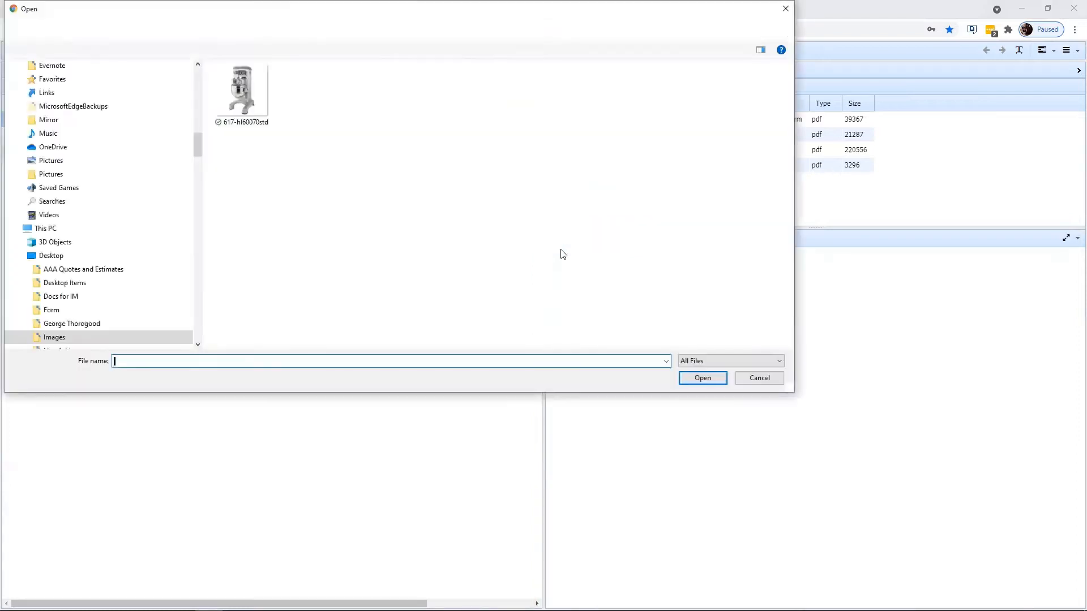
click(253, 116)
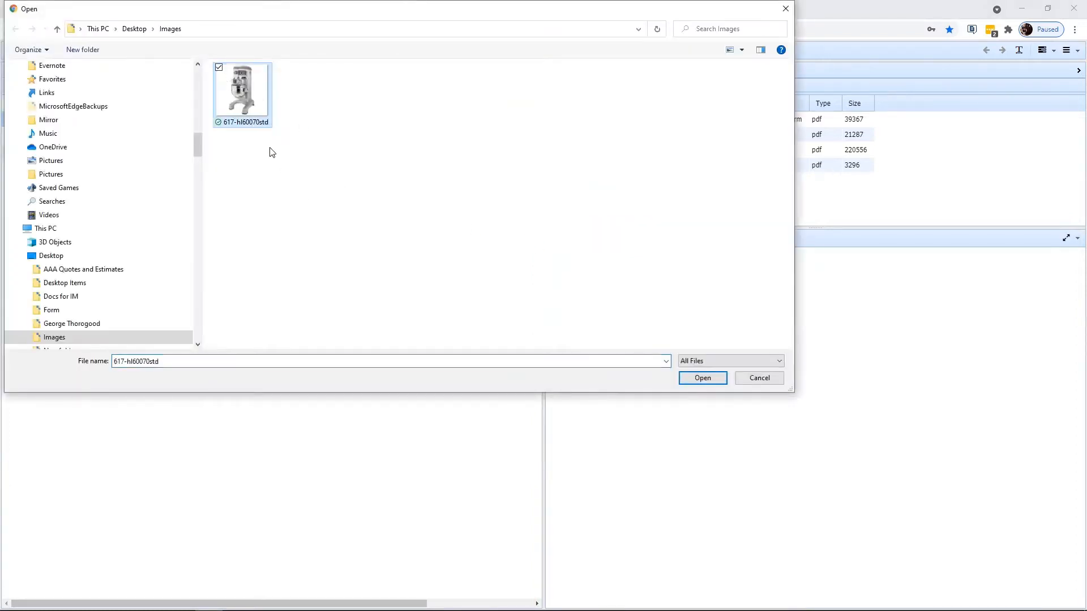
click(702, 378)
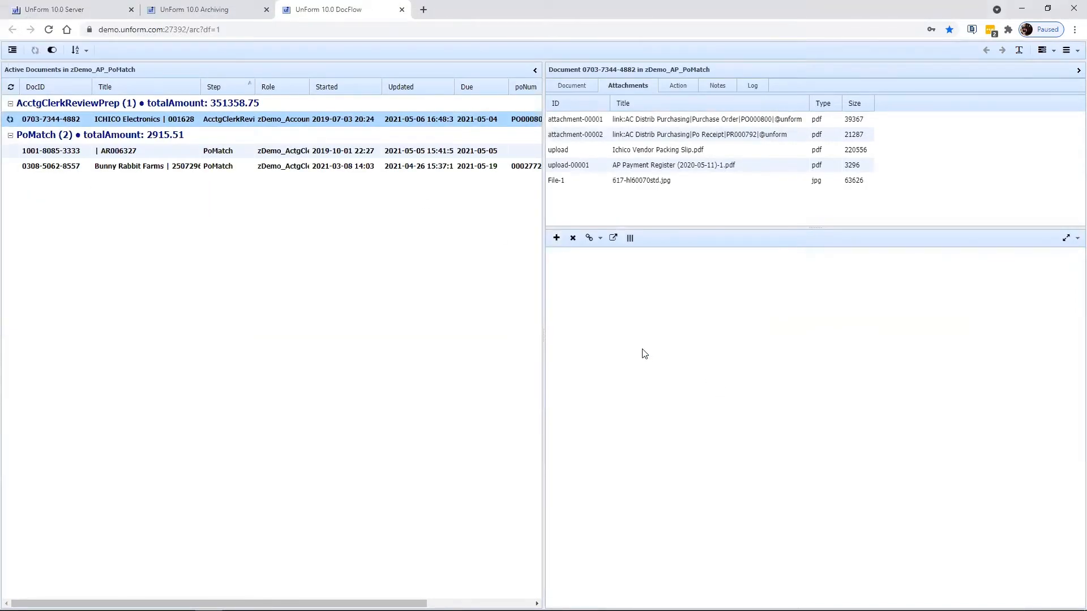
click(629, 238)
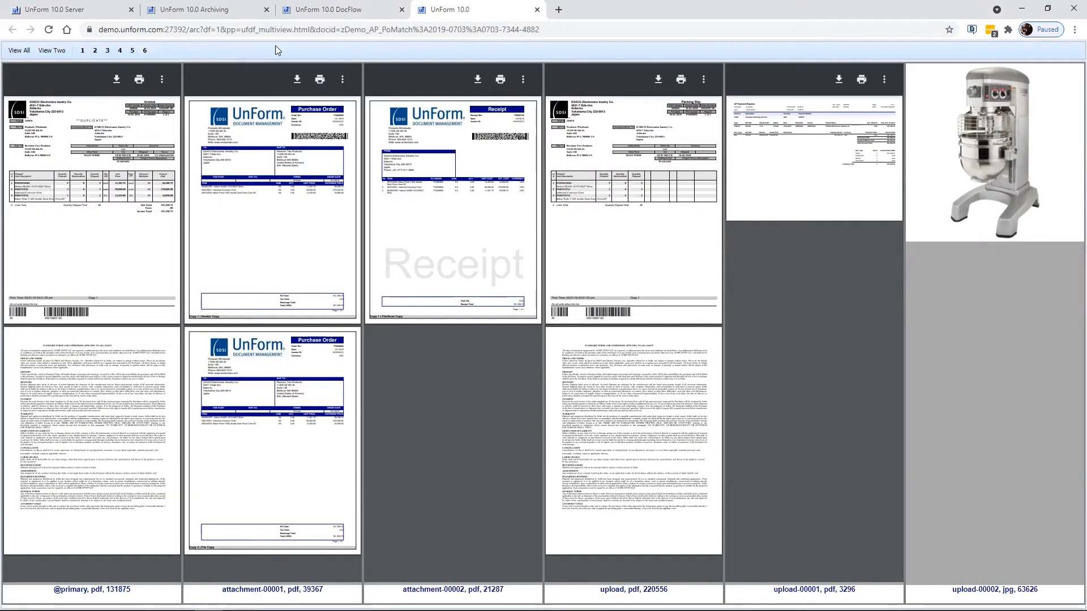
click(538, 9)
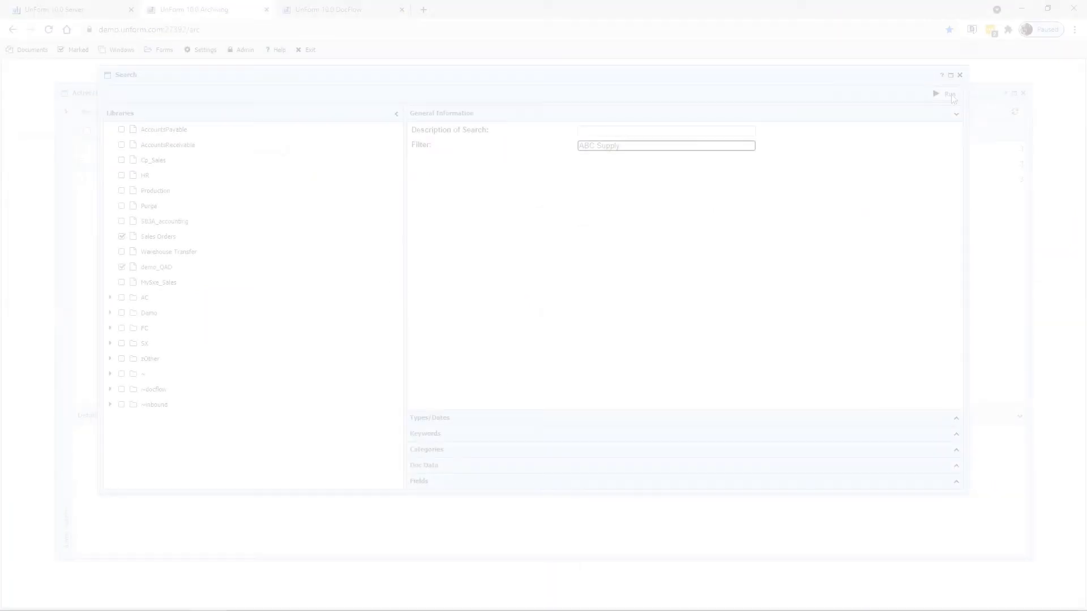
- Run the archive search with the filter ABC Supply and display the images of the Accounts Receivable Acknowledgement
click(947, 95)
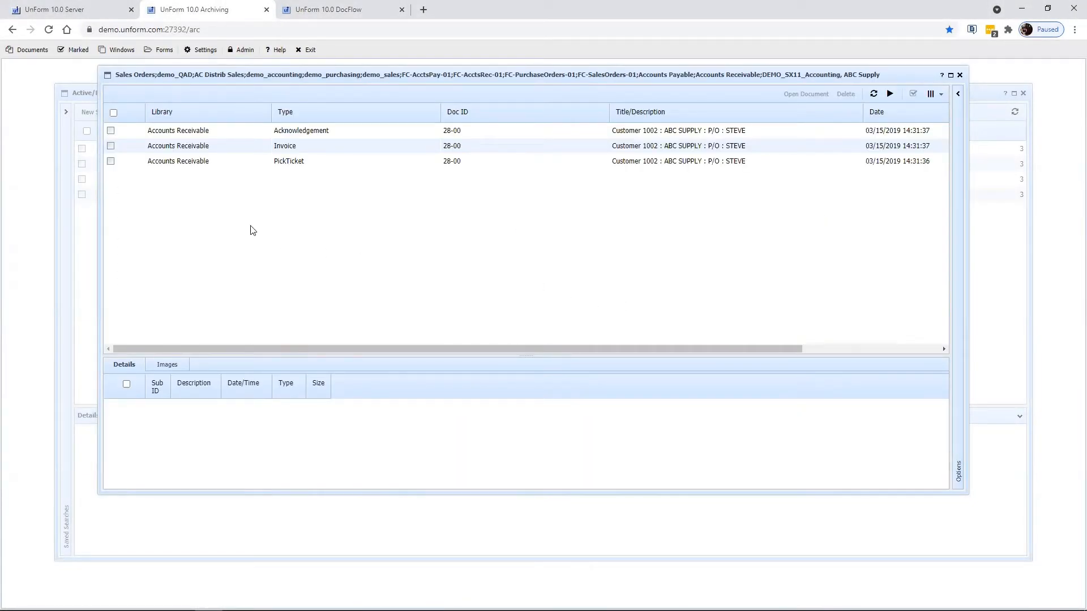
click(197, 131)
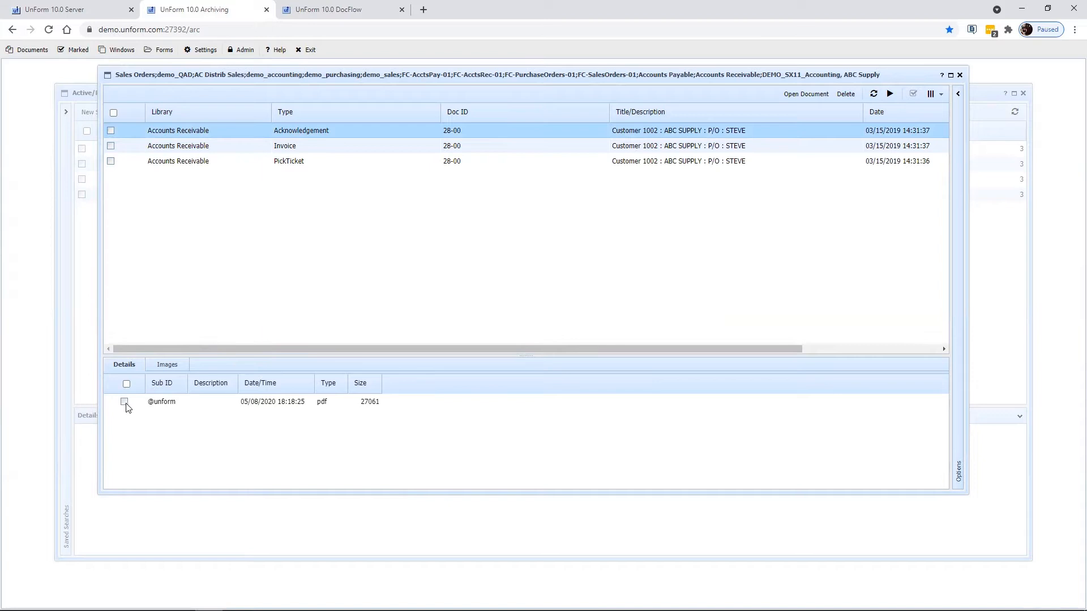
click(167, 365)
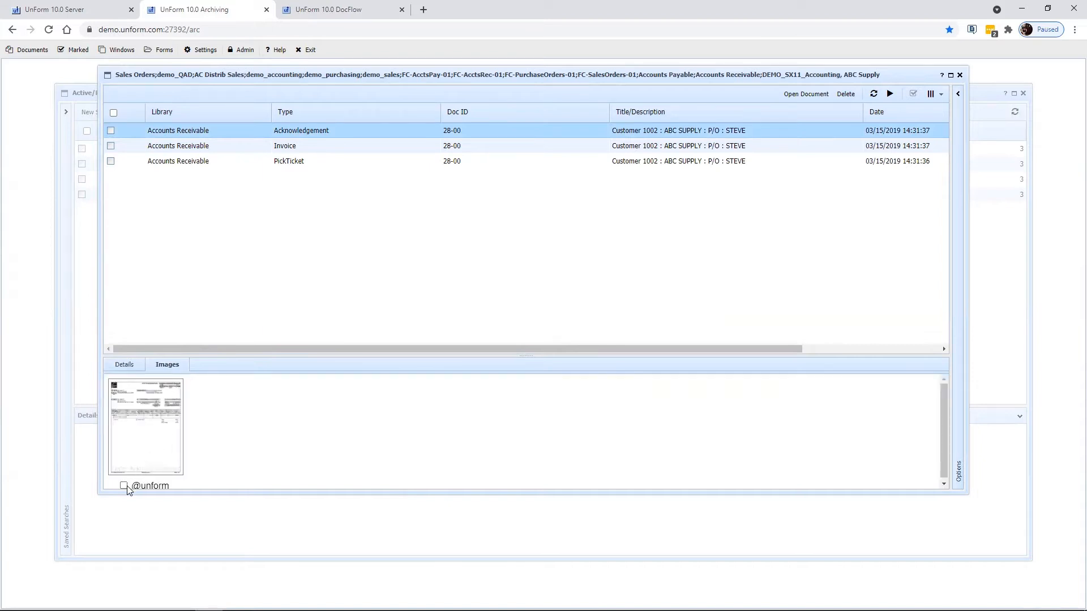
click(124, 486)
click(65, 50)
click(79, 66)
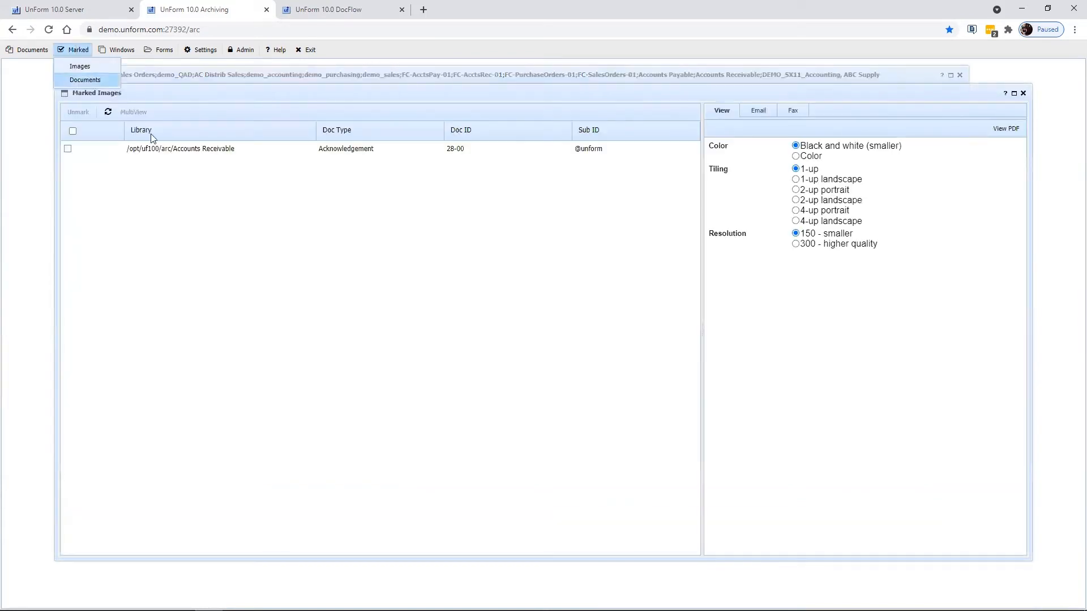
- Switch back to DocFlow and link the marked Accounts Receivable Acknowledgement 28-00 as an attachment, checking it with the other files
key(ctrl+Tab)
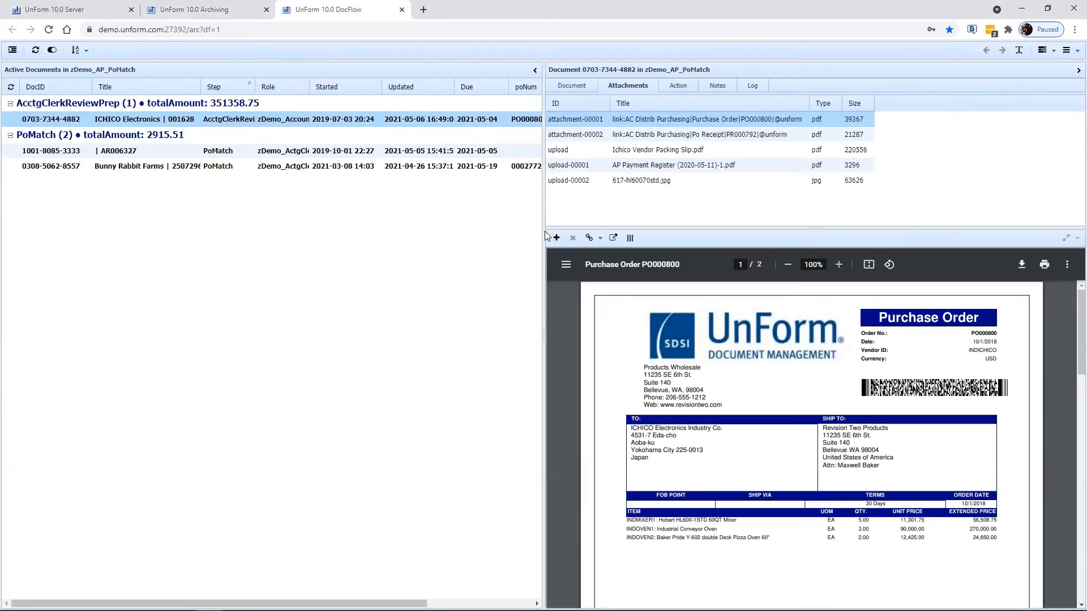
click(599, 240)
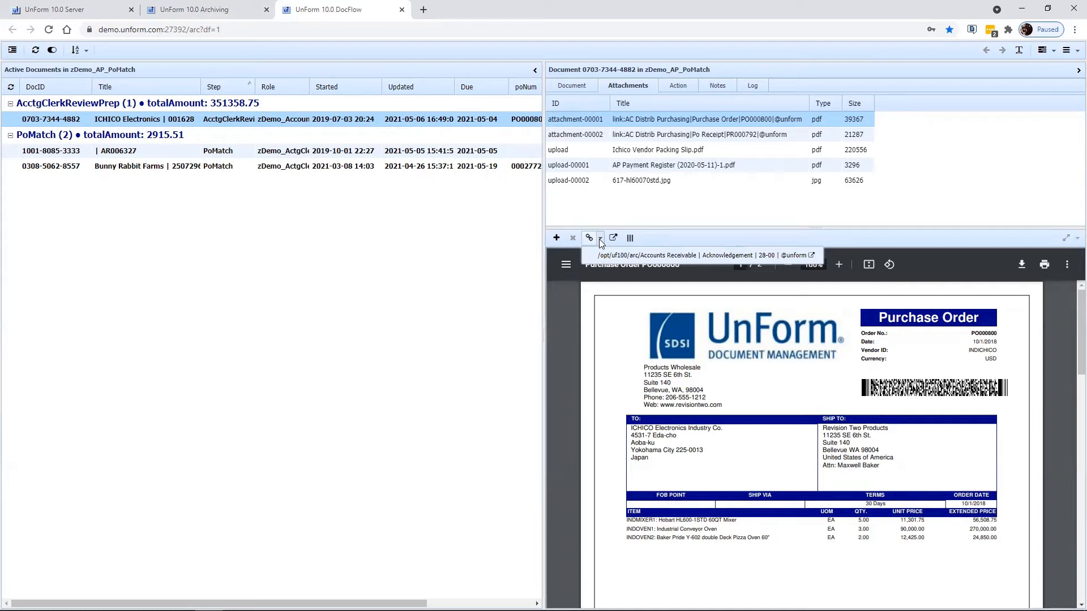
click(603, 253)
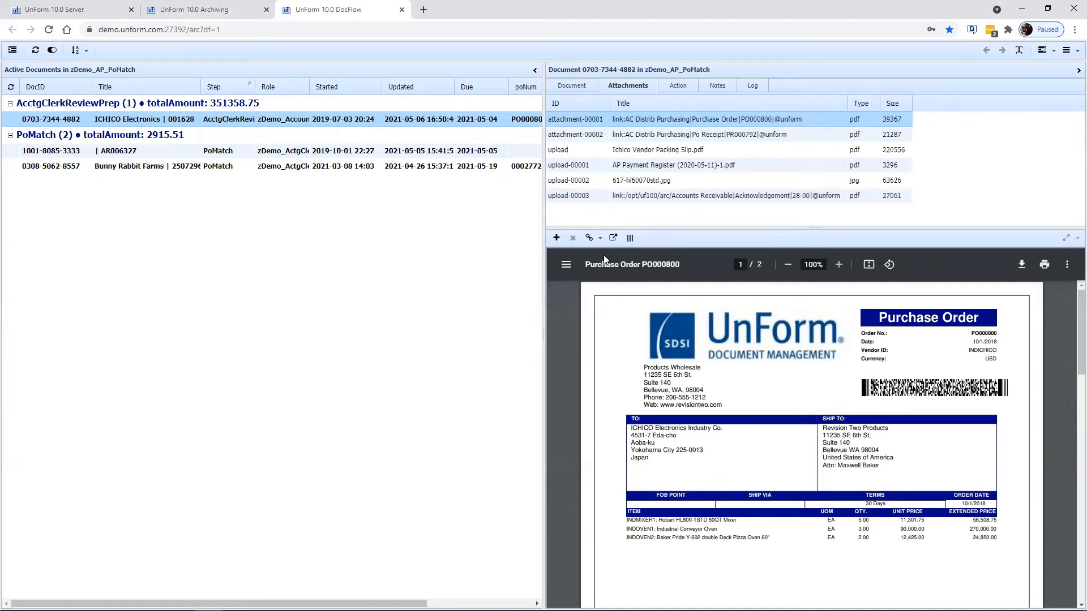
click(630, 238)
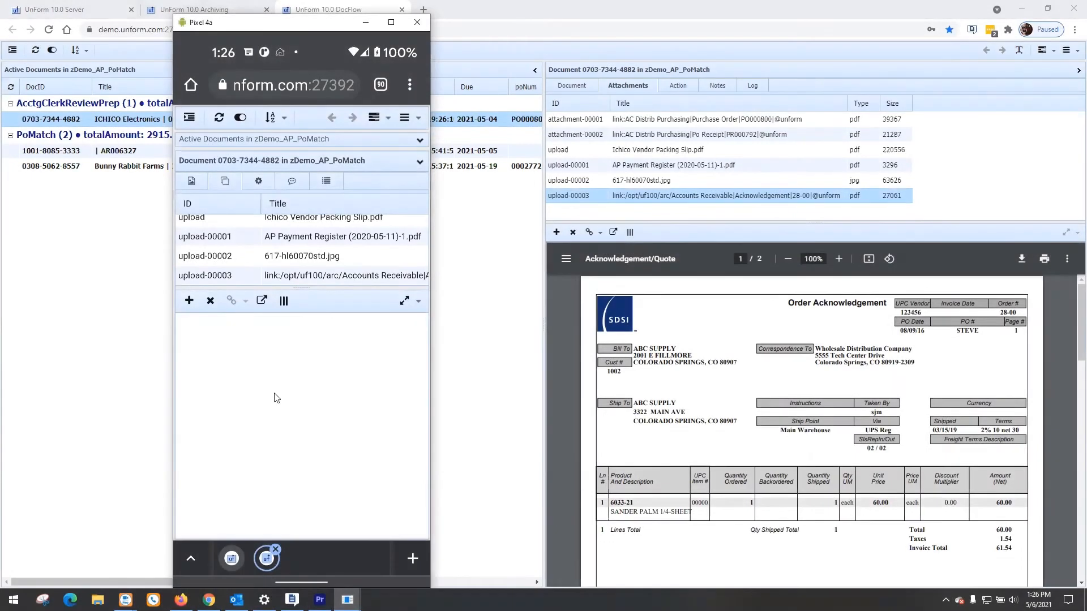
- On the mirrored phone, take a photo of the tape measure with the camera and add it as an attachment
click(189, 300)
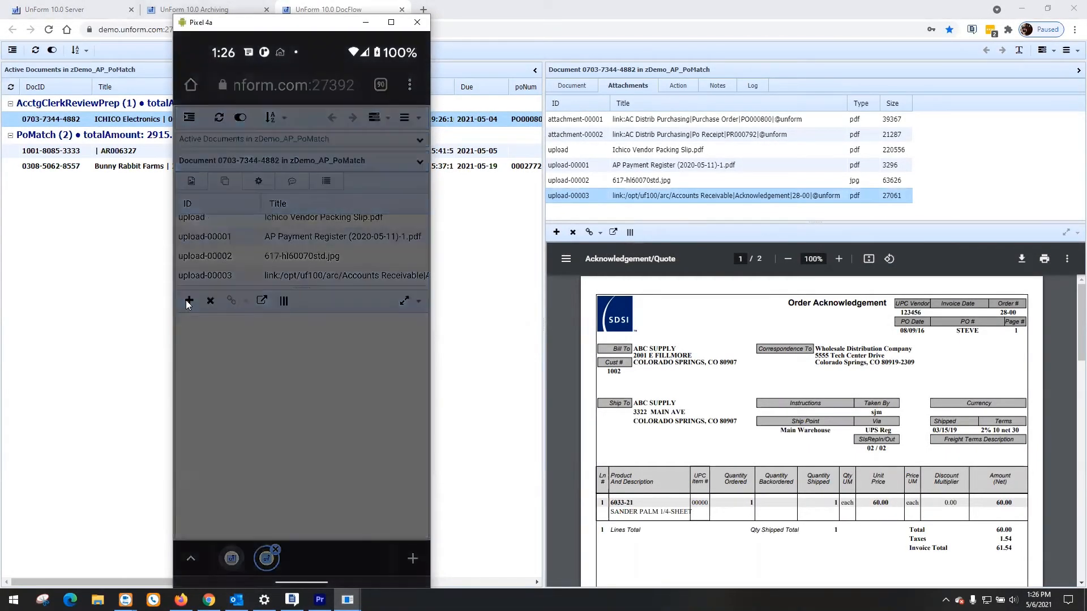
click(209, 510)
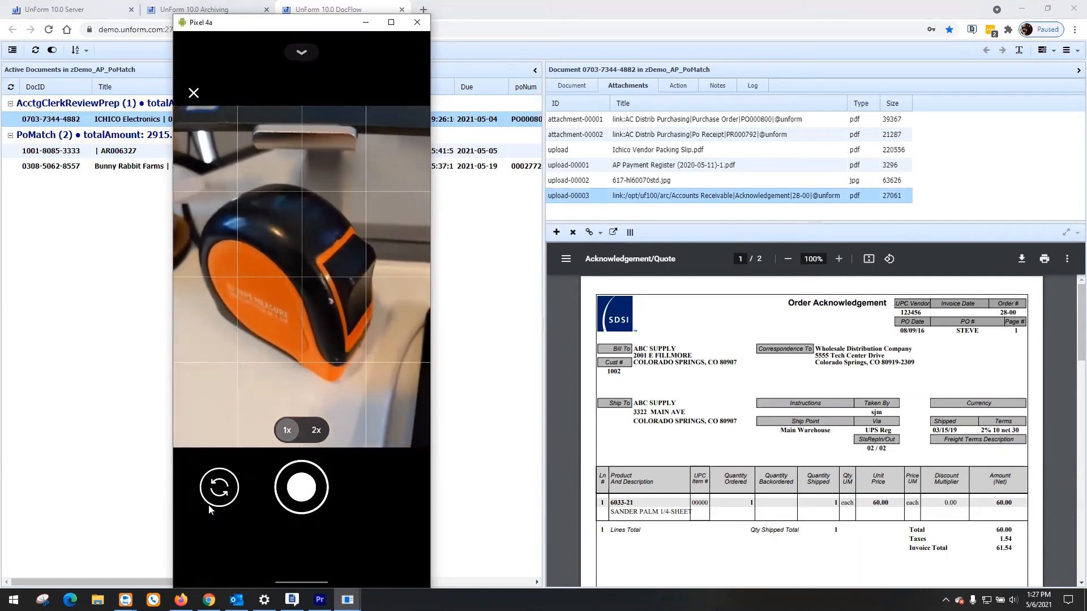
key(Return)
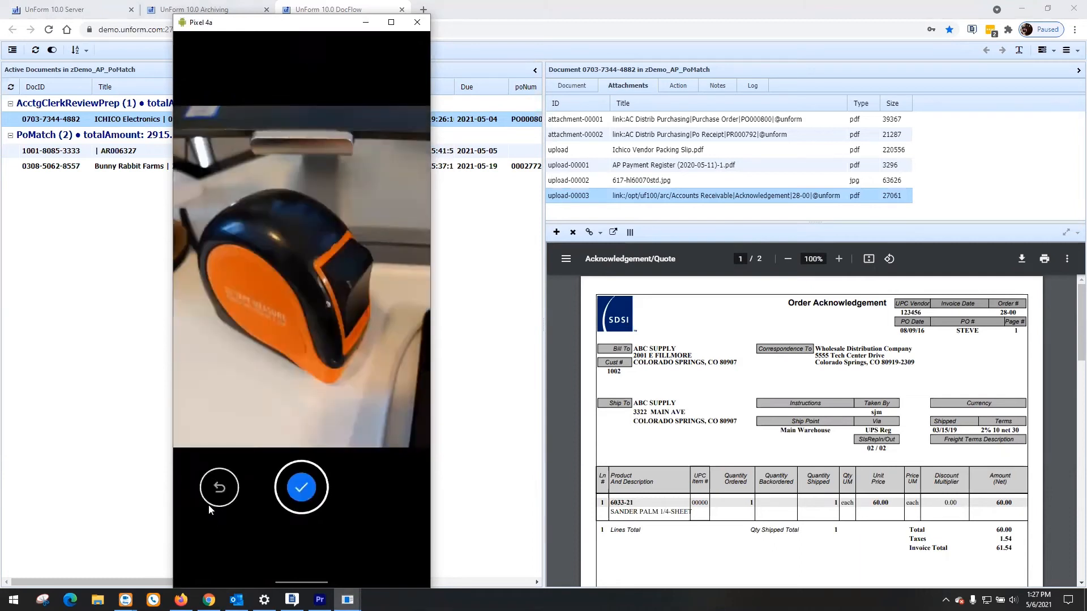
key(Return)
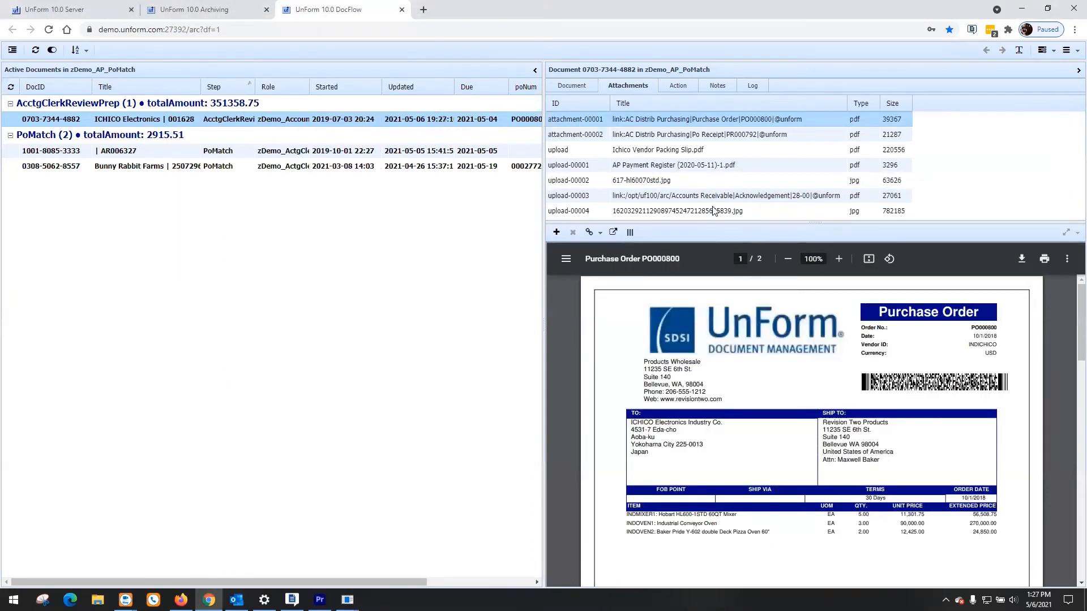
- View the tape measure photo uploaded as upload-00004 in the attachment preview
click(649, 215)
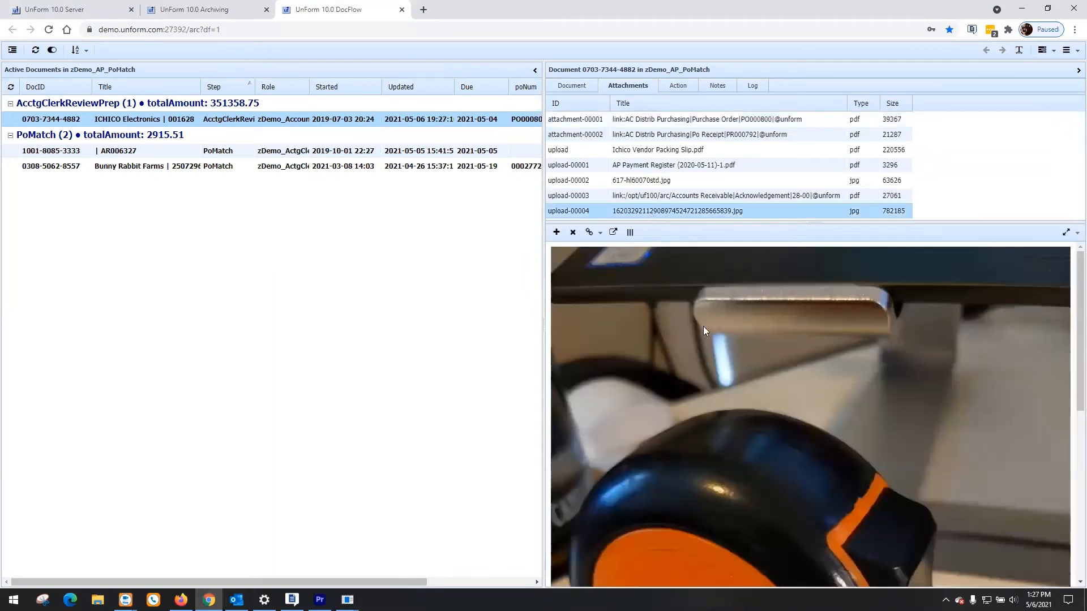
click(756, 394)
scroll(756, 394, up, 5)
- On the mirrored phone, record a video with the camera and add it as an attachment to the same document
key(alt+Tab)
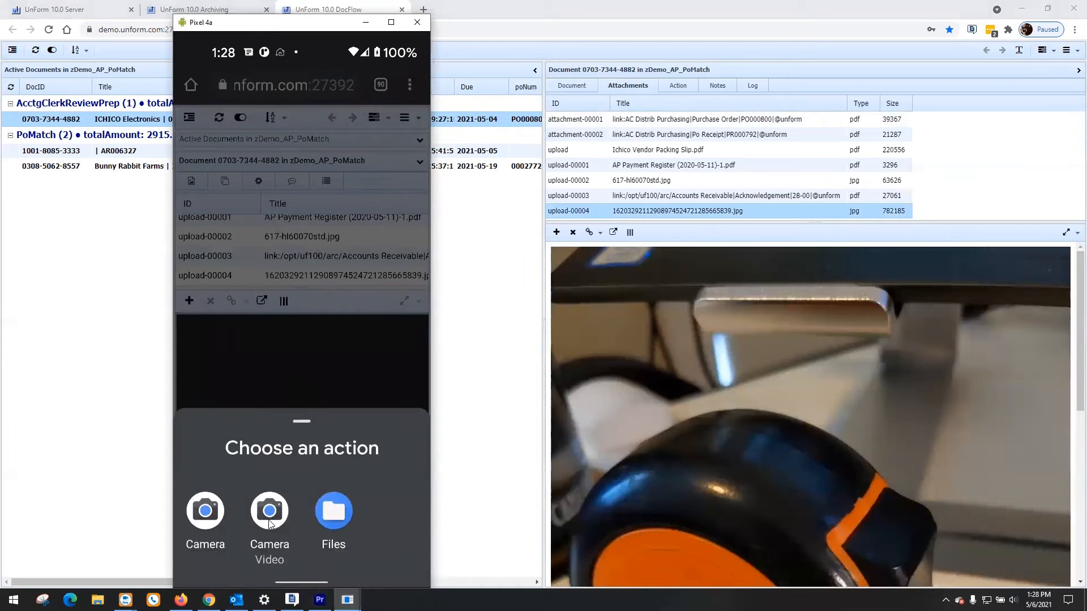
click(267, 519)
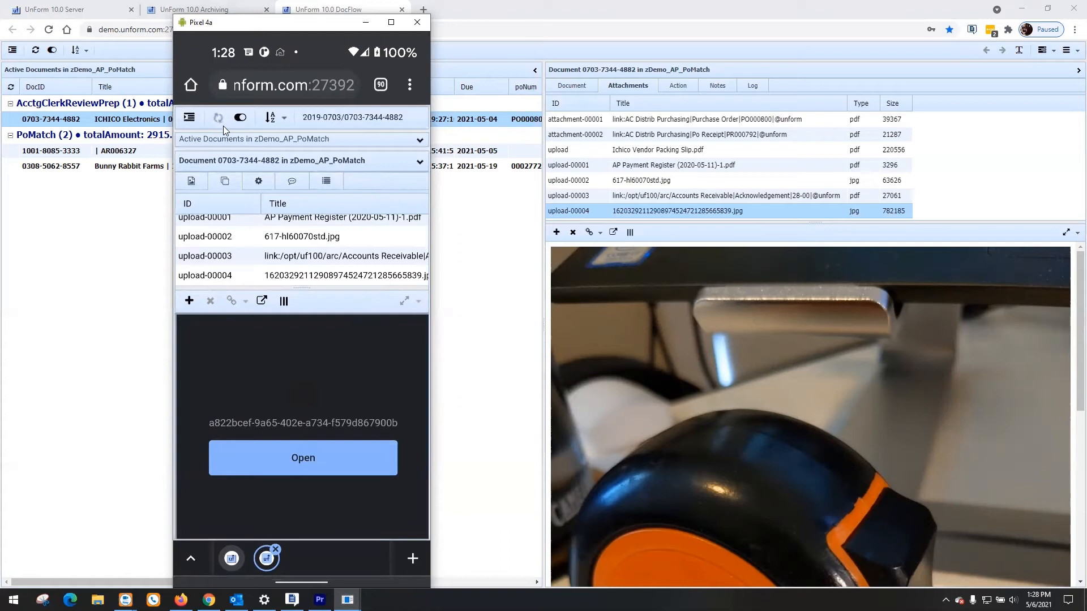
click(367, 23)
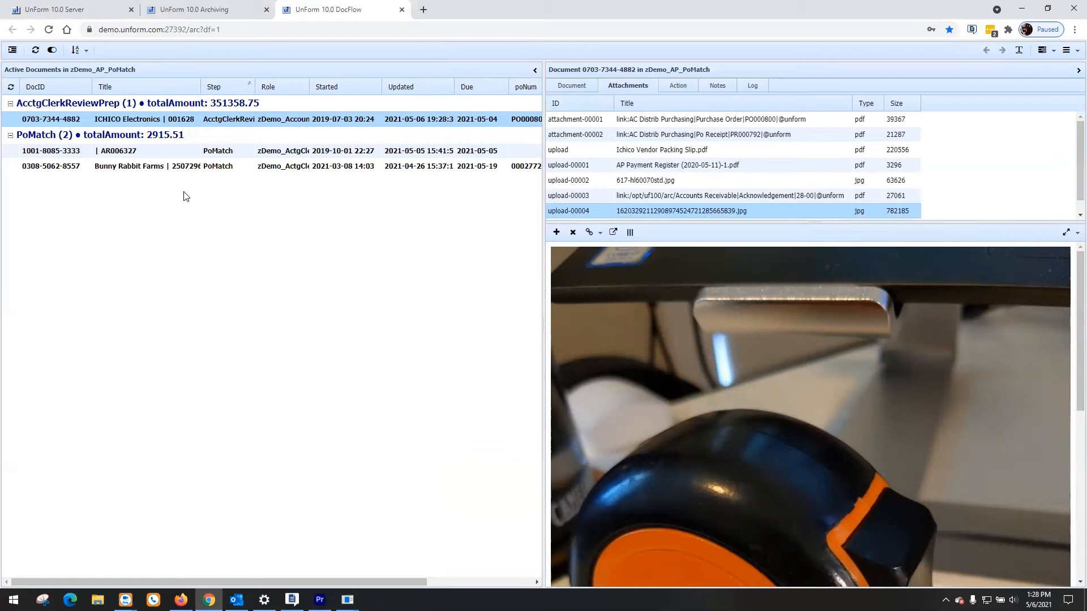
- Save the attached video PXL_20210506_192816437.mp4 to the Images folder and play it in the media player
scroll(1072, 203, down, 1)
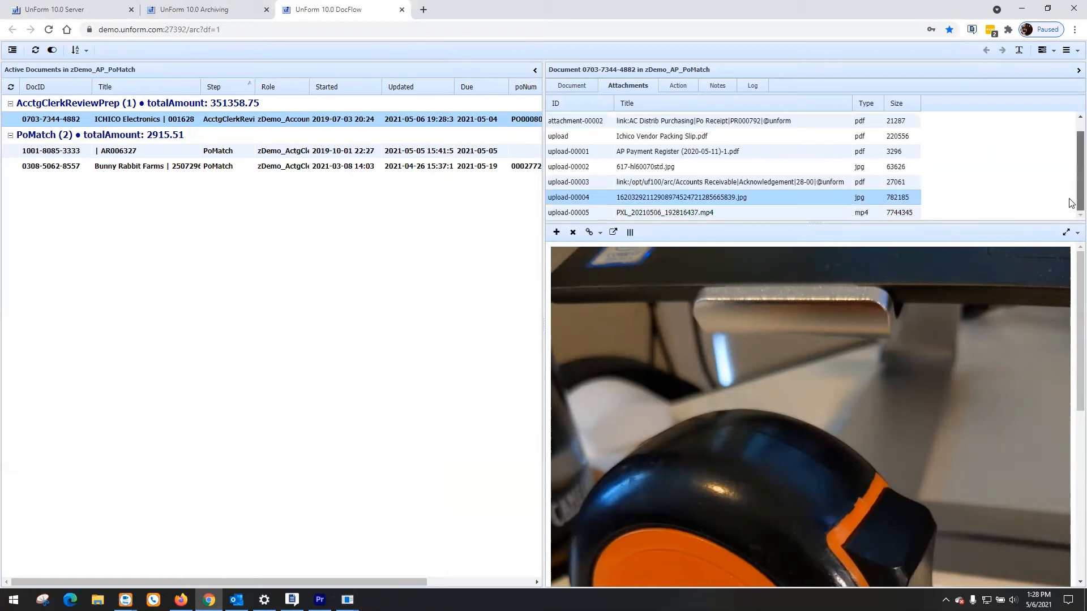
click(700, 214)
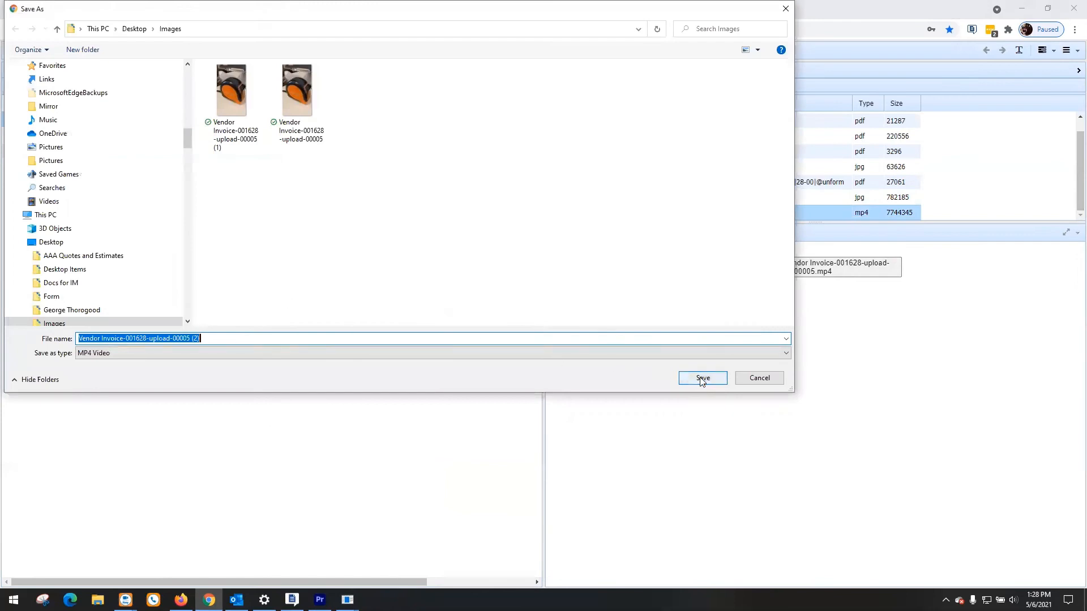
click(693, 378)
click(35, 573)
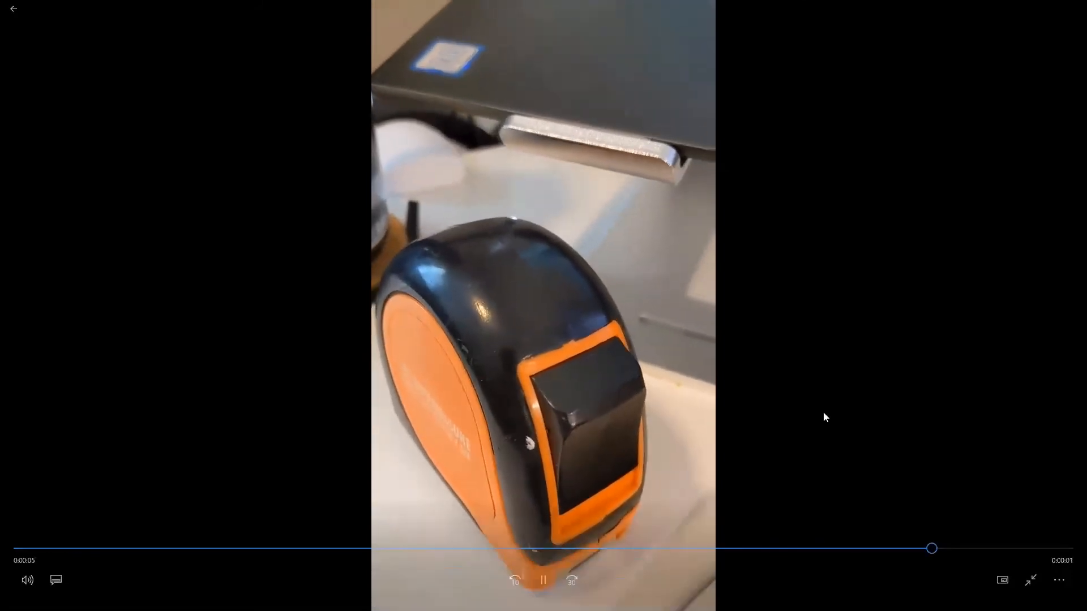
click(1031, 569)
click(1031, 569)
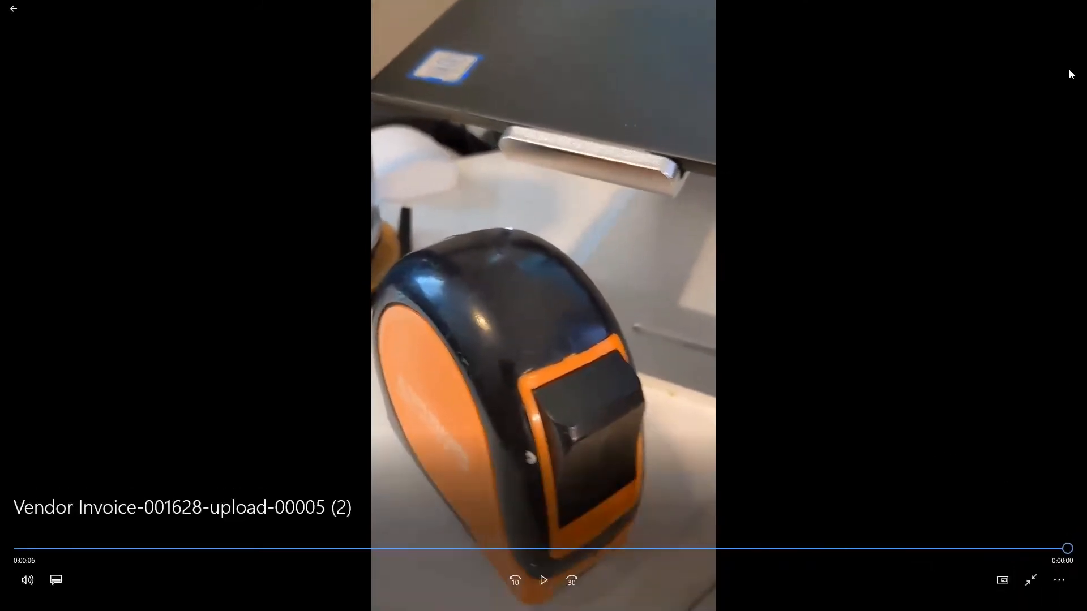
key(alt+F4)
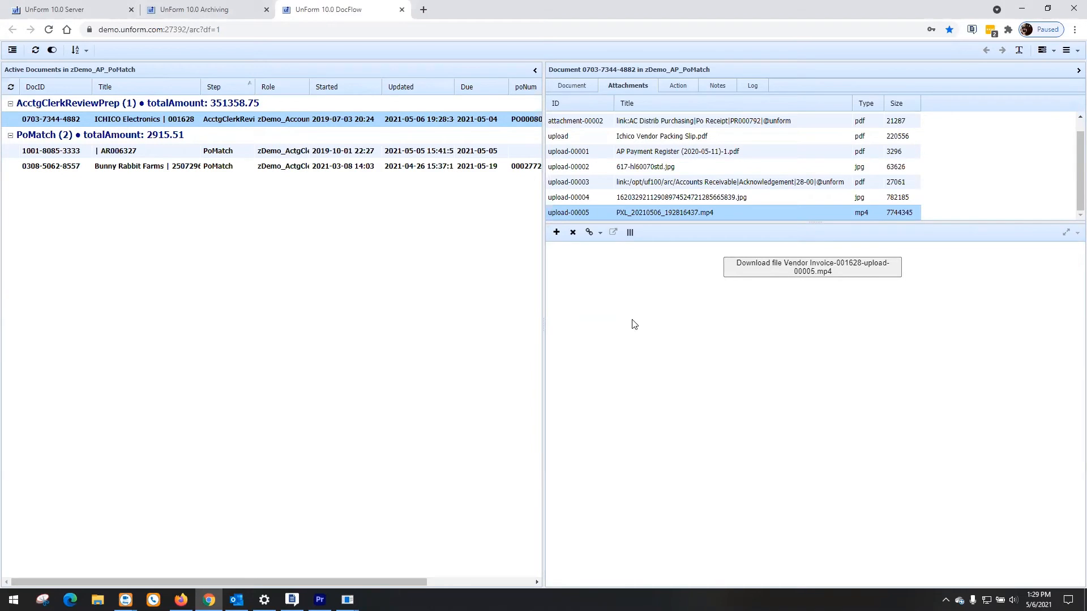
- Review the complete set of attachments, including the new photo and linked acknowledgement, in the side-by-side view
click(629, 233)
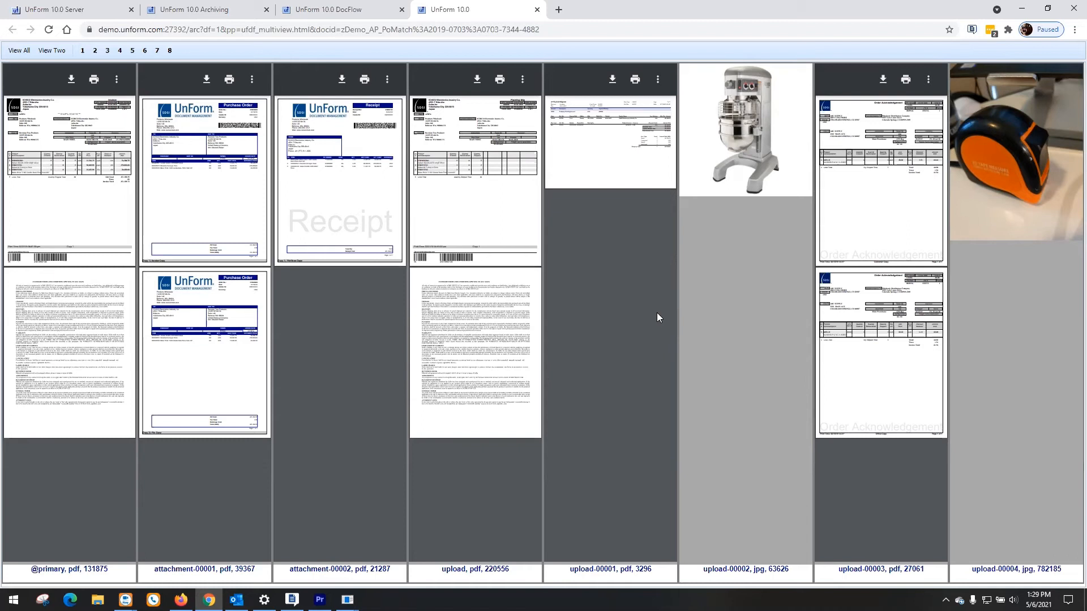
click(537, 9)
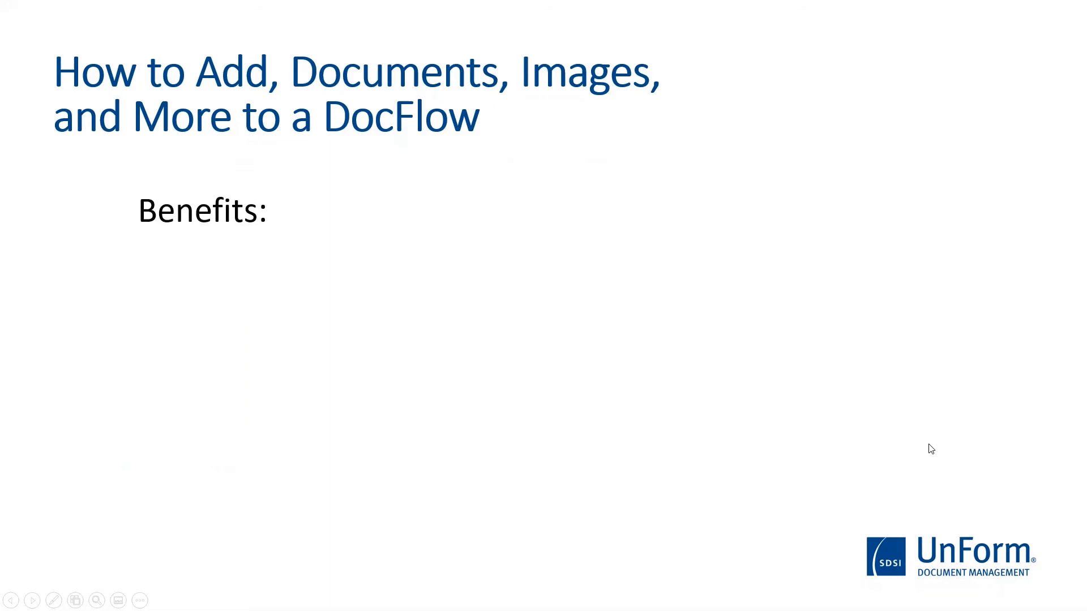
key(Right)
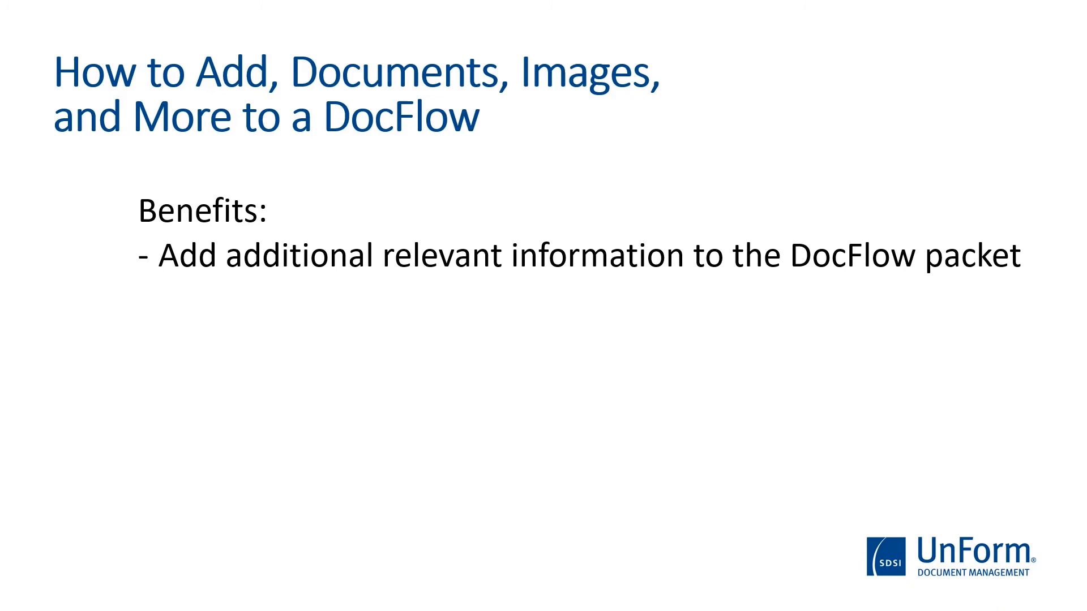
key(Right)
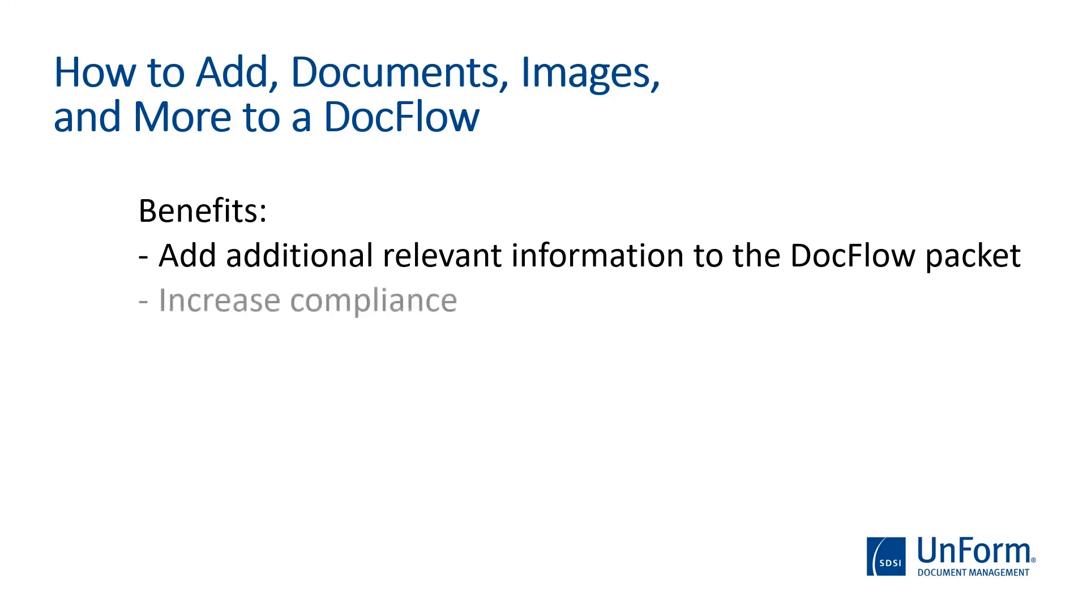